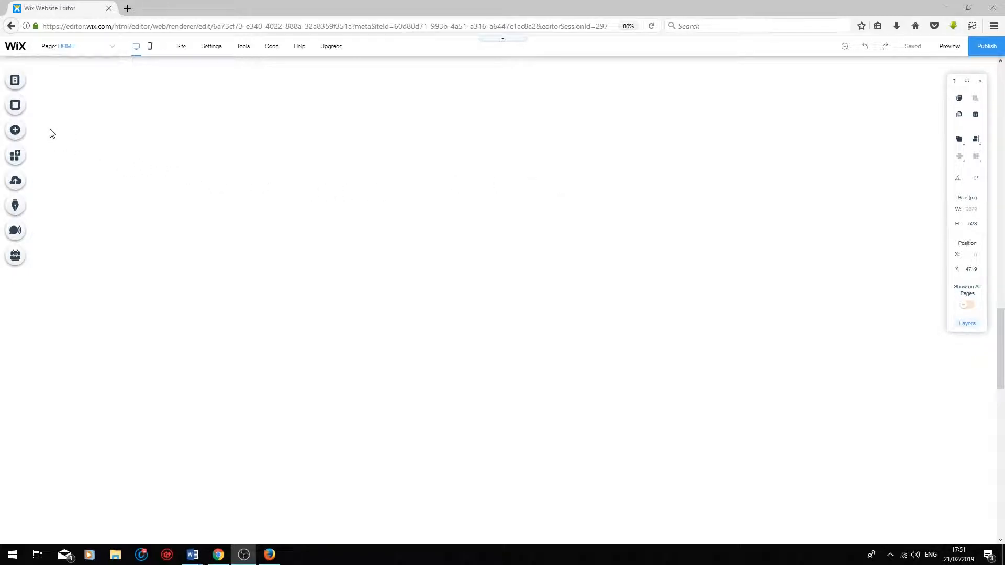
Add a blank white Classic strip to the page below the CALL US section.
click(19, 136)
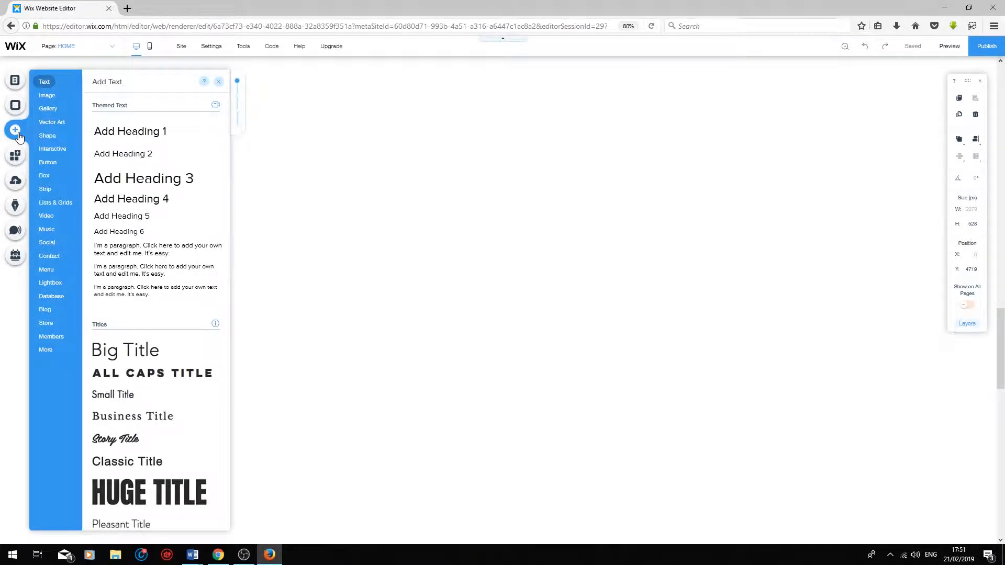
click(43, 190)
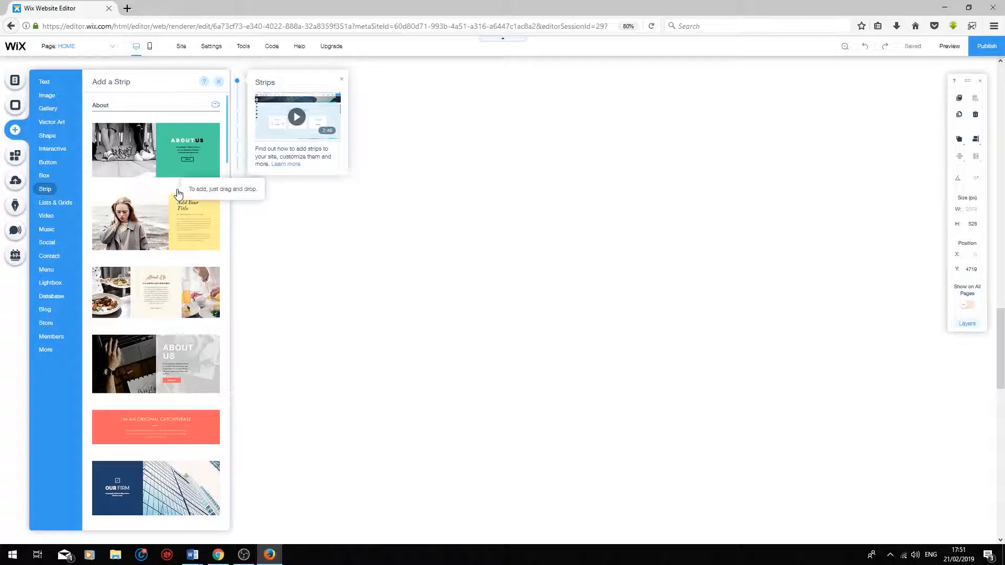
scroll(168, 198, down, 20)
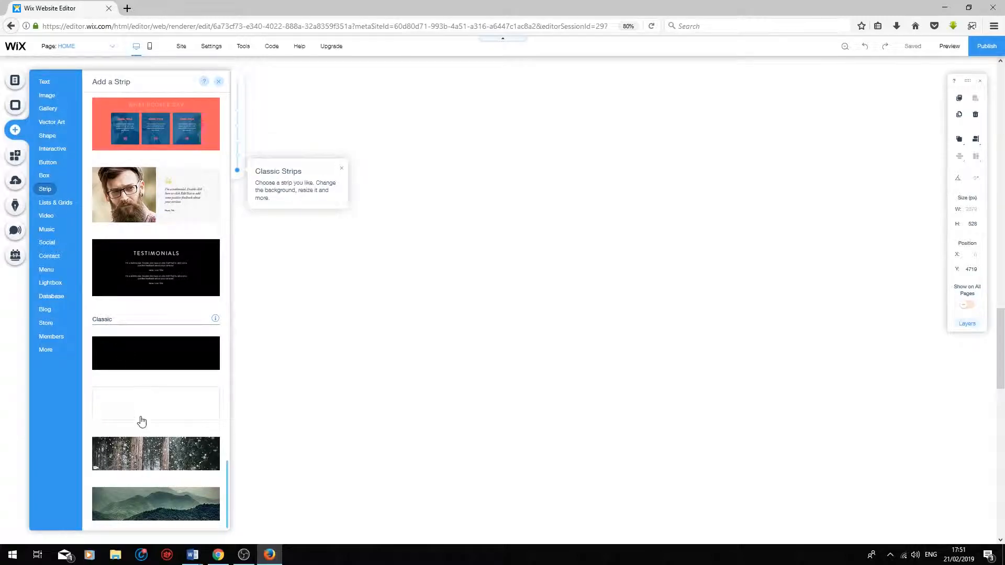
drag(126, 415, 748, 213)
drag(433, 480, 456, 267)
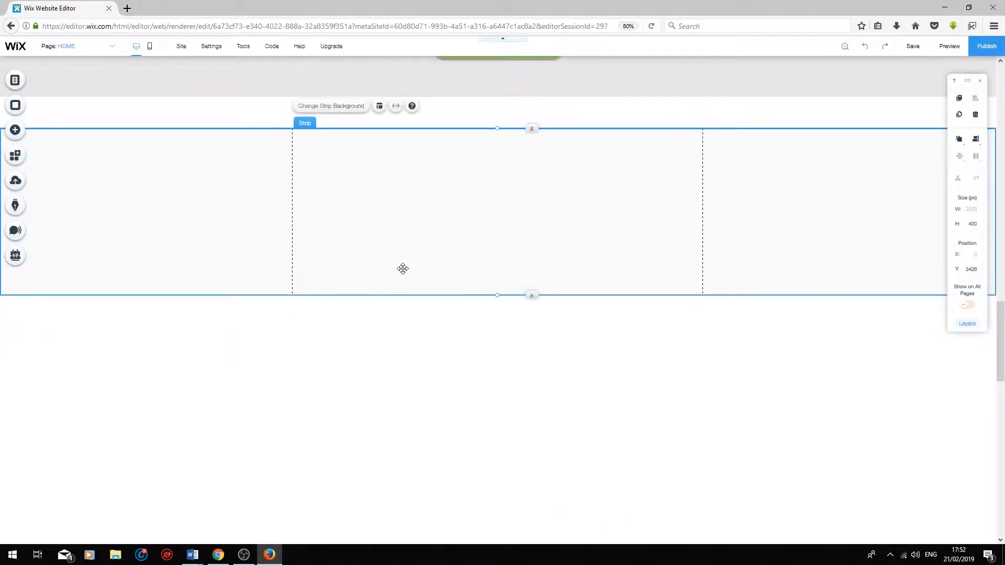
Change the new strip's background to light blue from the site colors.
click(390, 329)
click(372, 266)
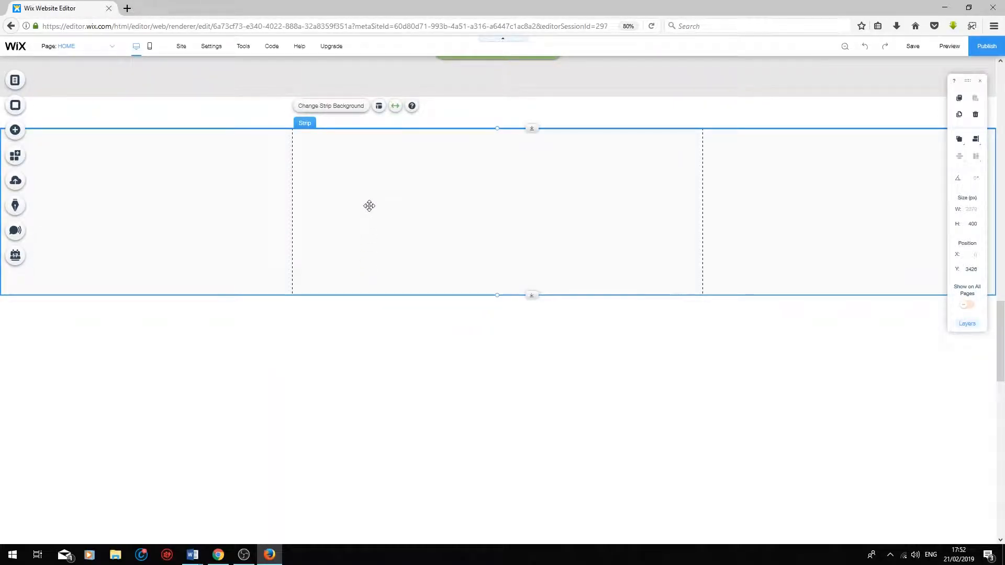
click(337, 107)
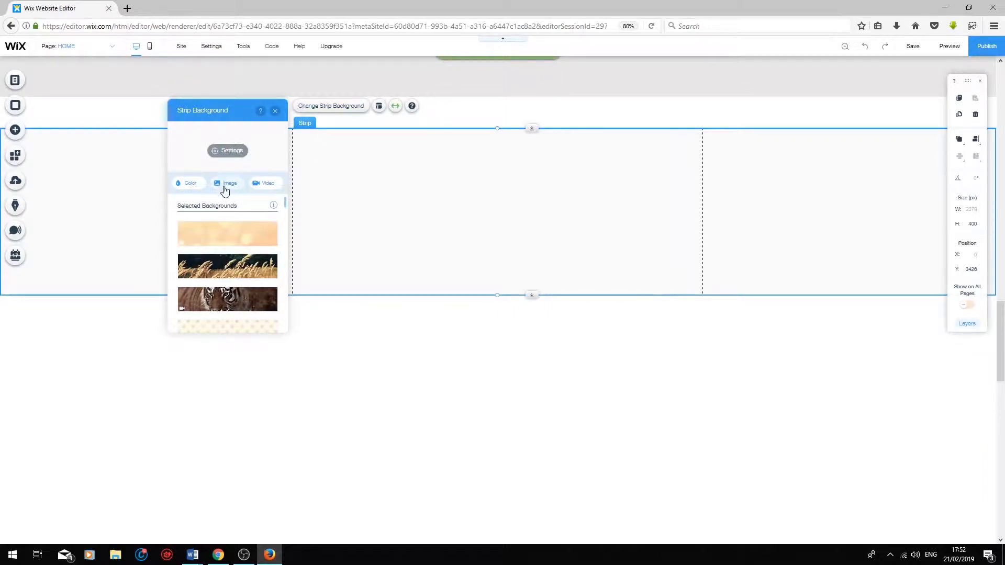
click(198, 188)
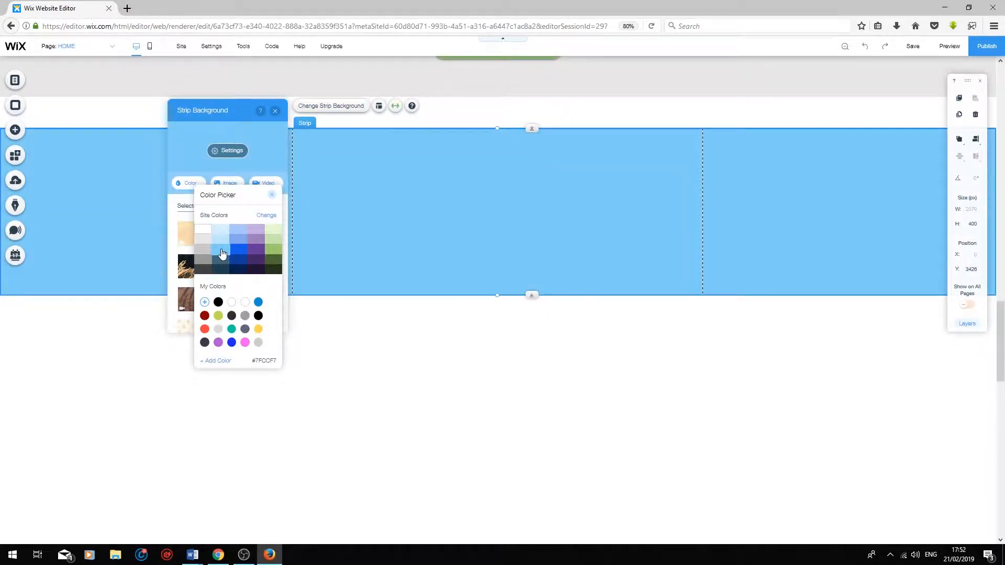
click(222, 253)
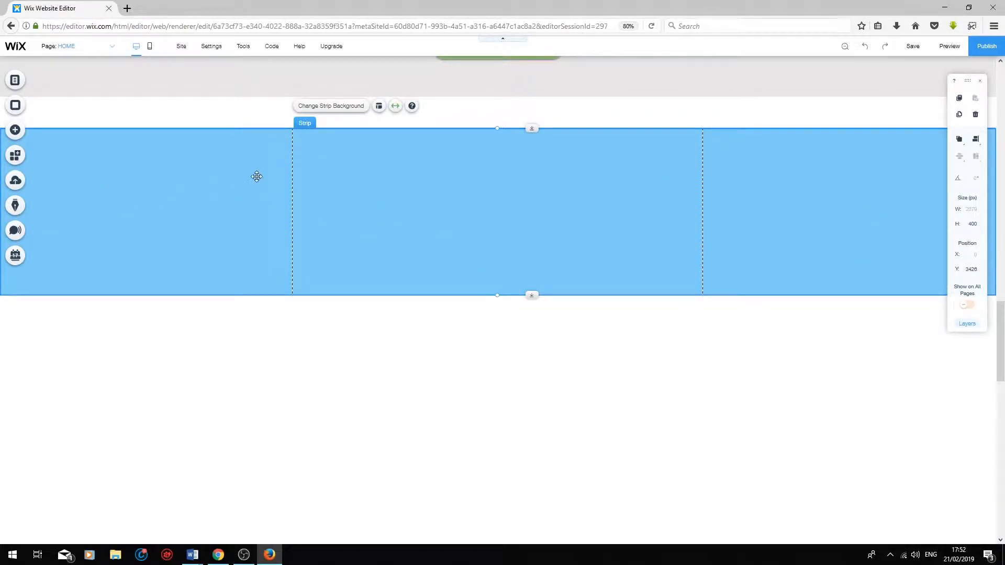
Add two columns to the blue strip so that it is divided into three columns.
click(380, 107)
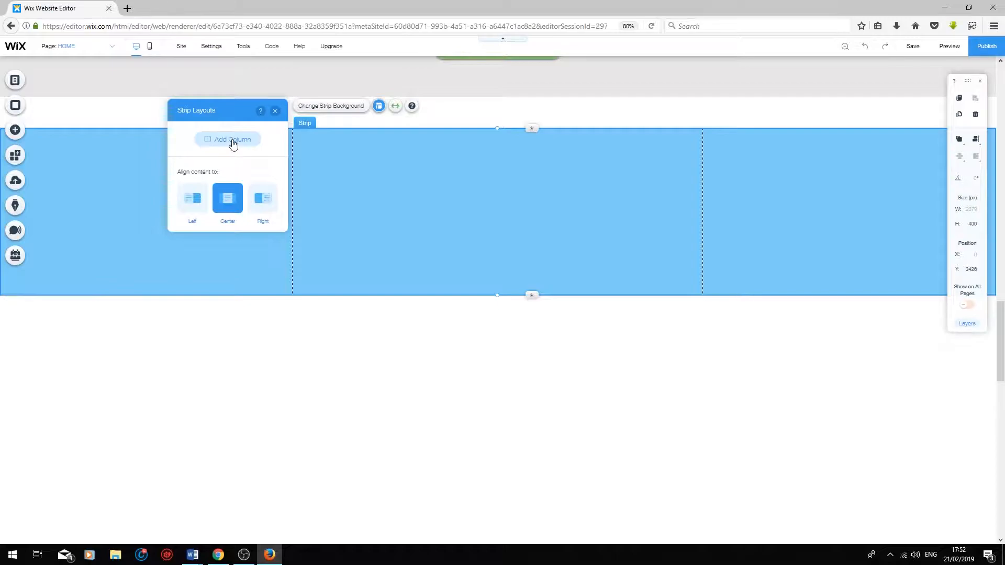
click(233, 142)
click(337, 105)
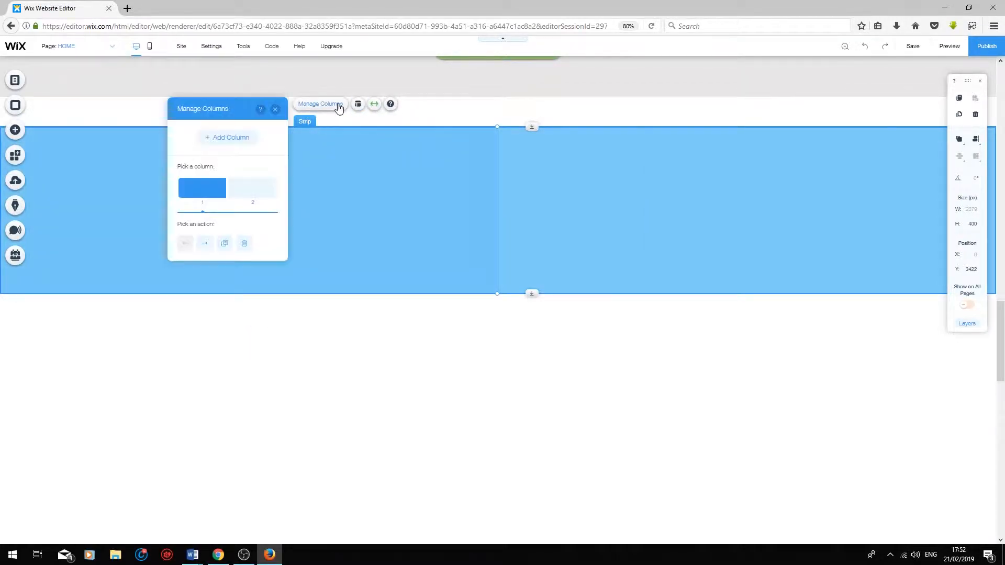
click(237, 138)
click(221, 200)
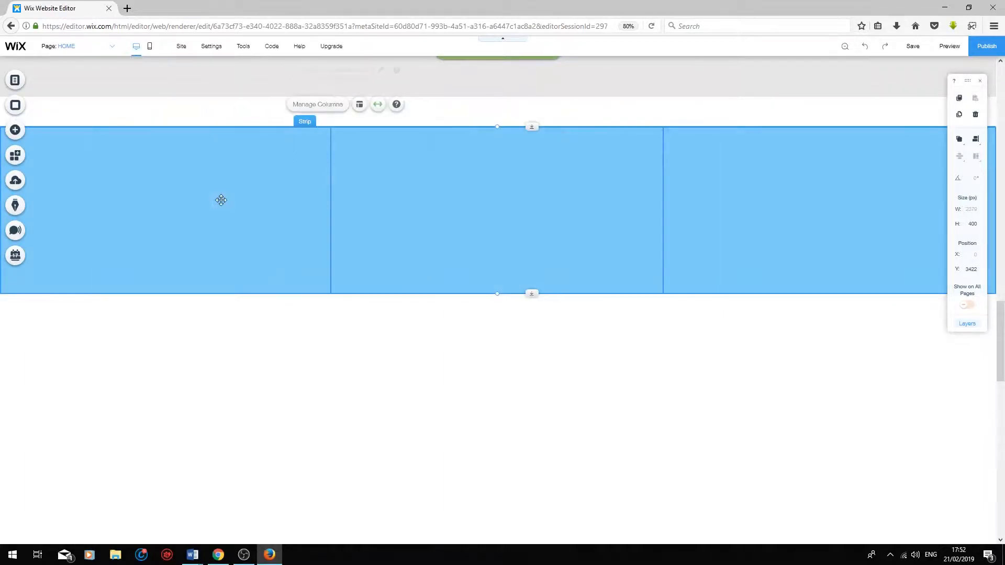
Set the first column's background to the Skyscrapers image from the Free from Wix collection.
click(463, 190)
click(824, 200)
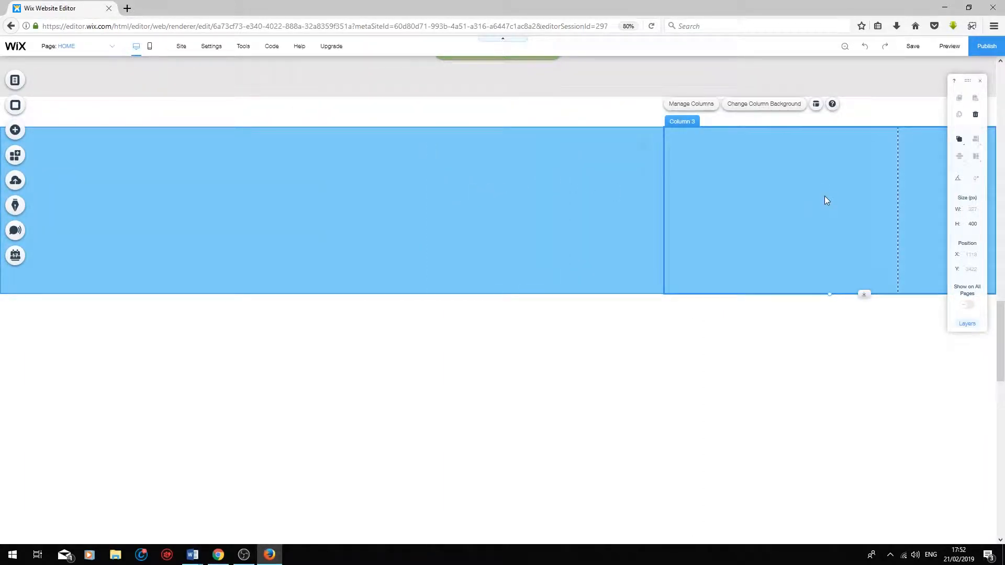
click(510, 208)
click(250, 202)
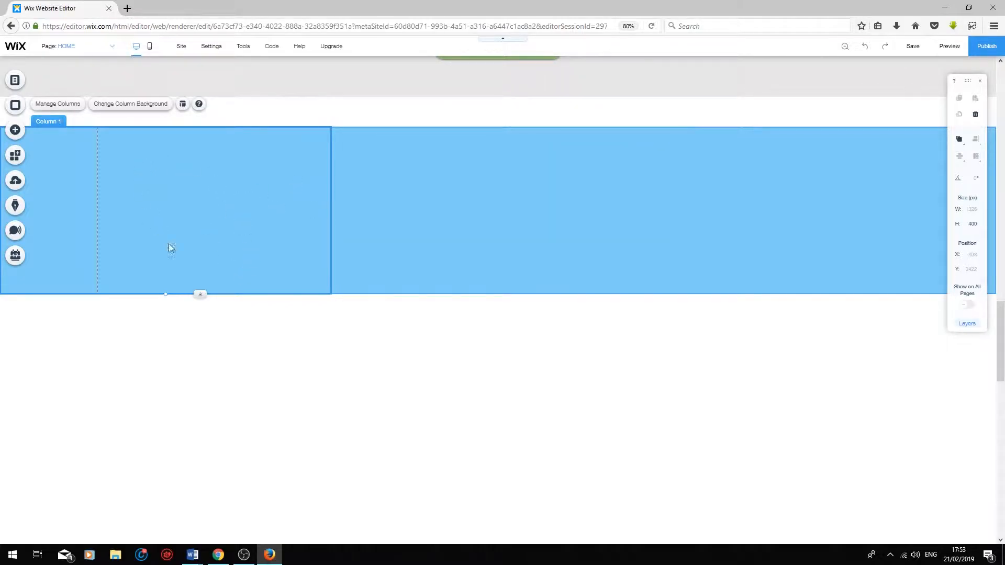
click(139, 107)
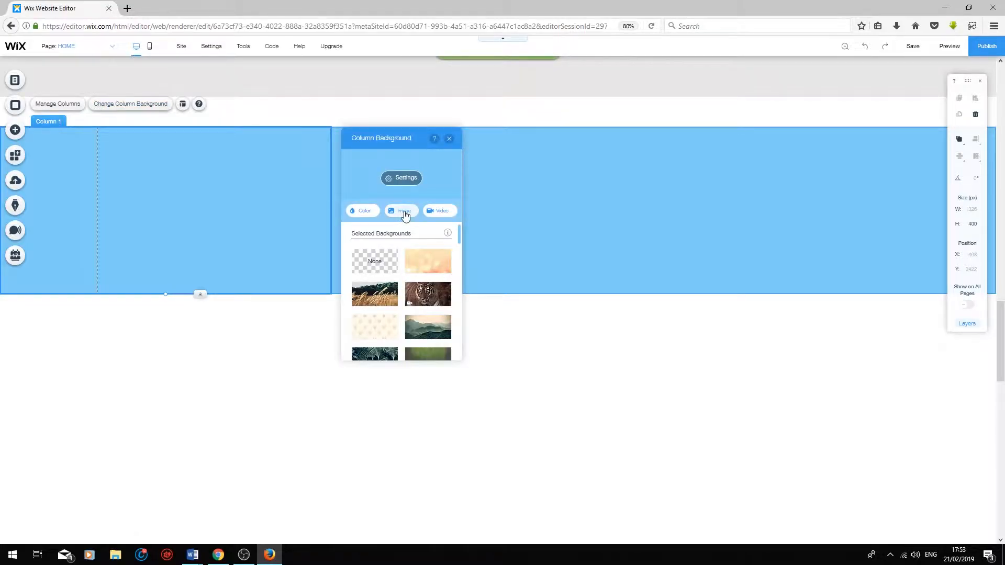
click(405, 212)
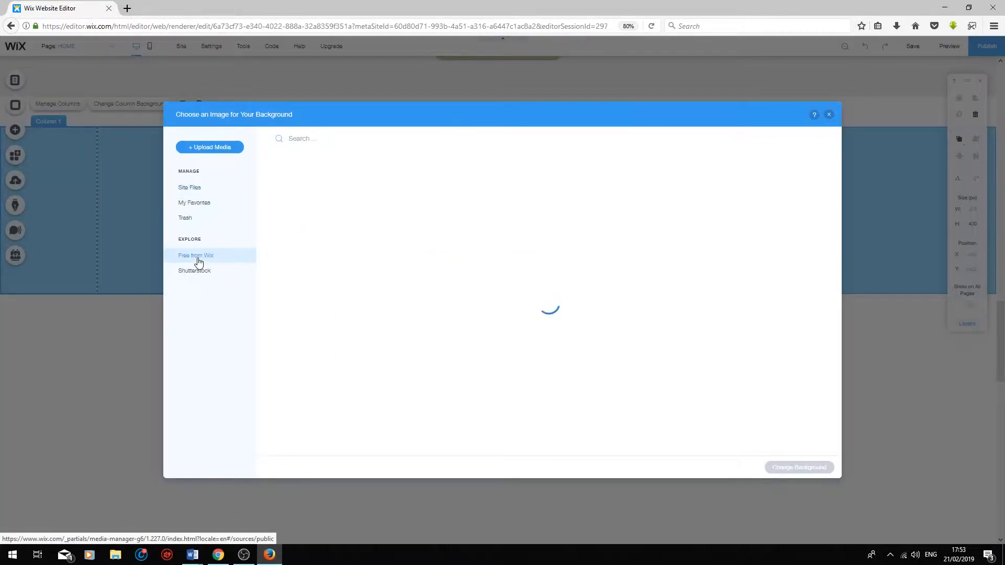
scroll(403, 278, down, 10)
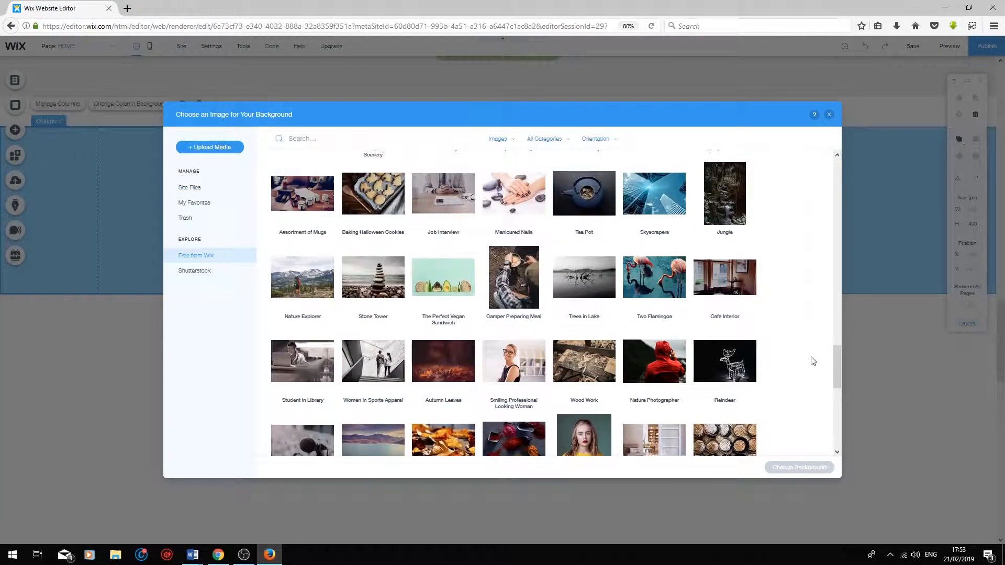
scroll(809, 357, up, 2)
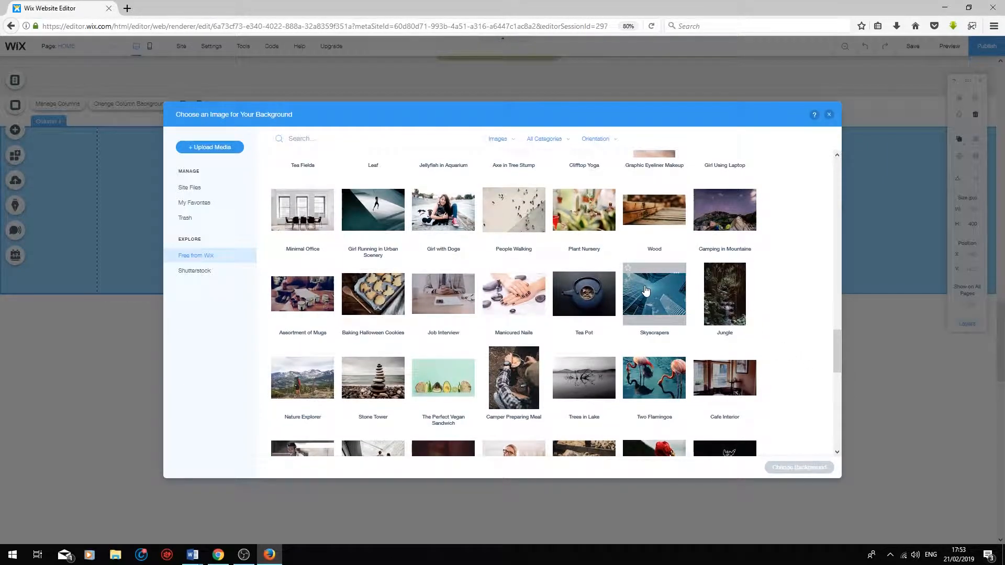
click(649, 293)
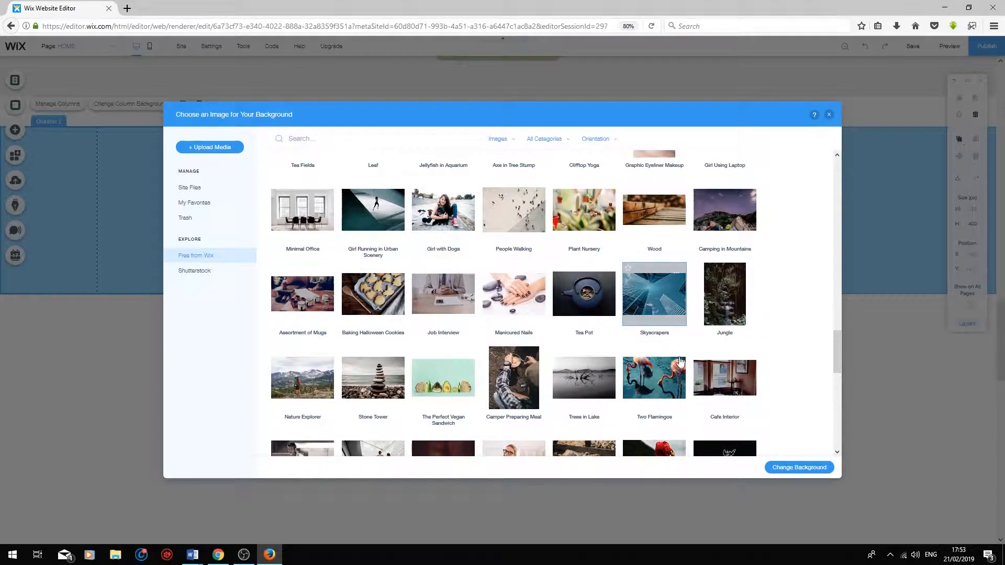
click(798, 469)
click(310, 308)
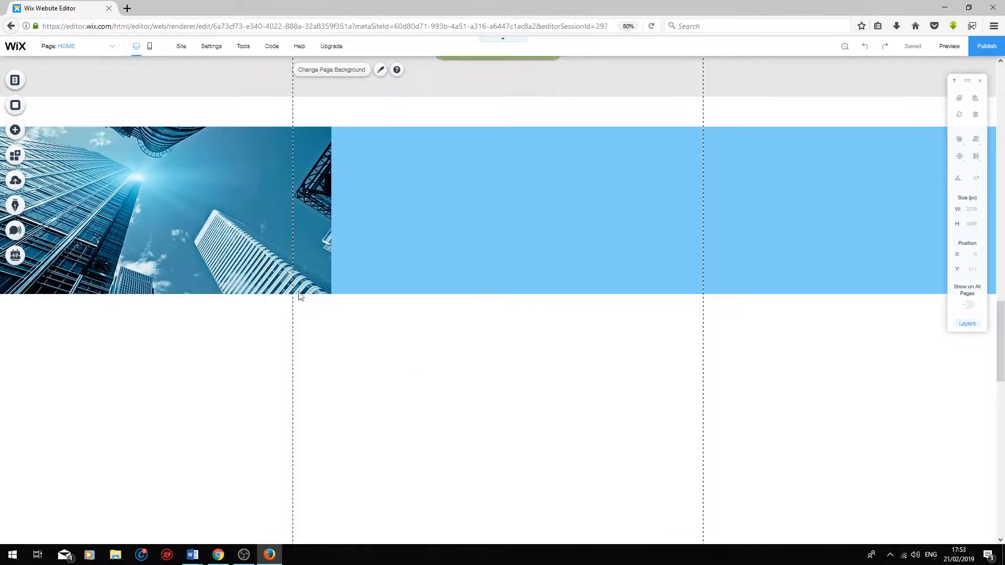
click(223, 207)
Add a Heading 1 text at the top of the middle column and change it to "Why Choose Us".
click(510, 313)
click(495, 239)
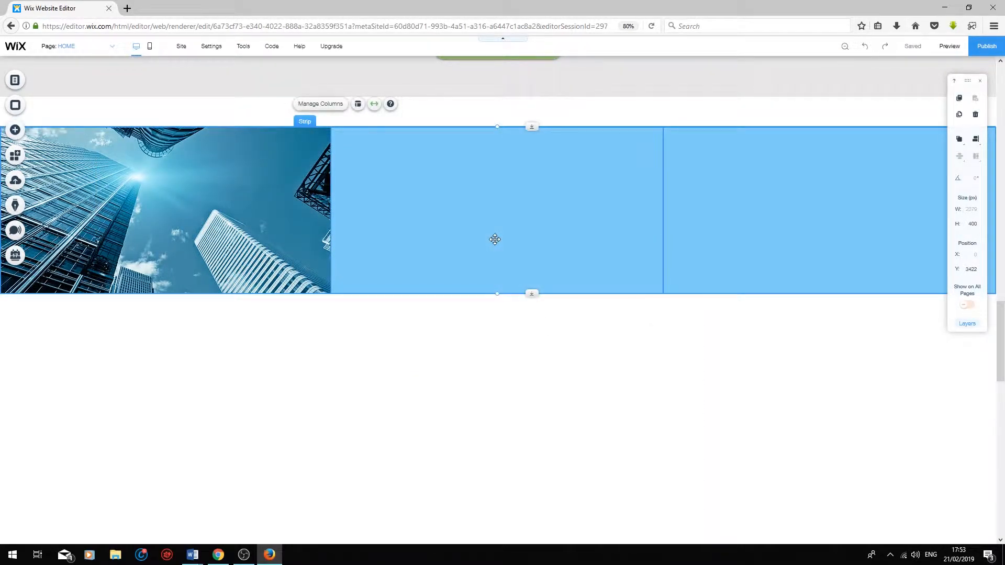
click(15, 131)
mouse_move(47, 82)
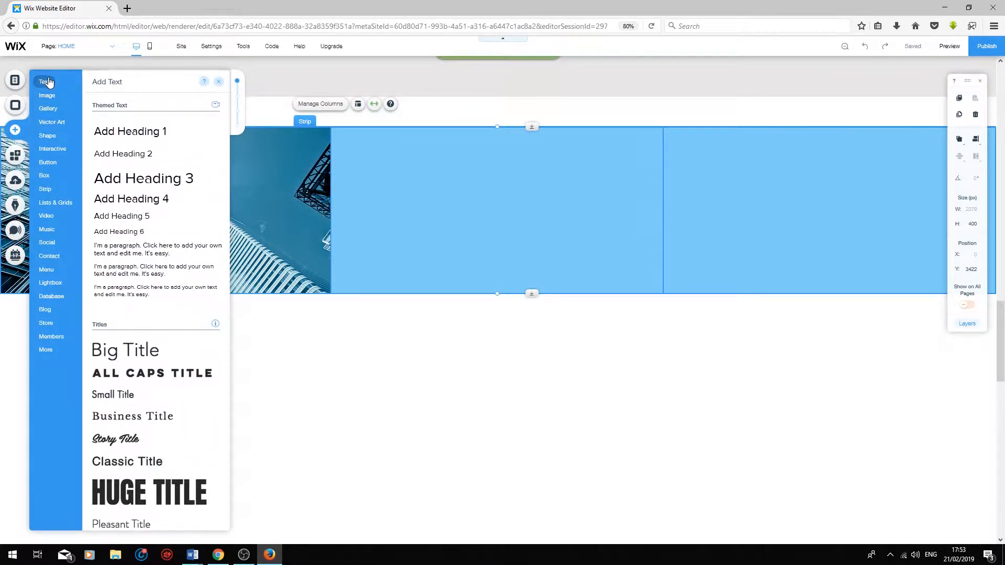
drag(137, 138, 471, 145)
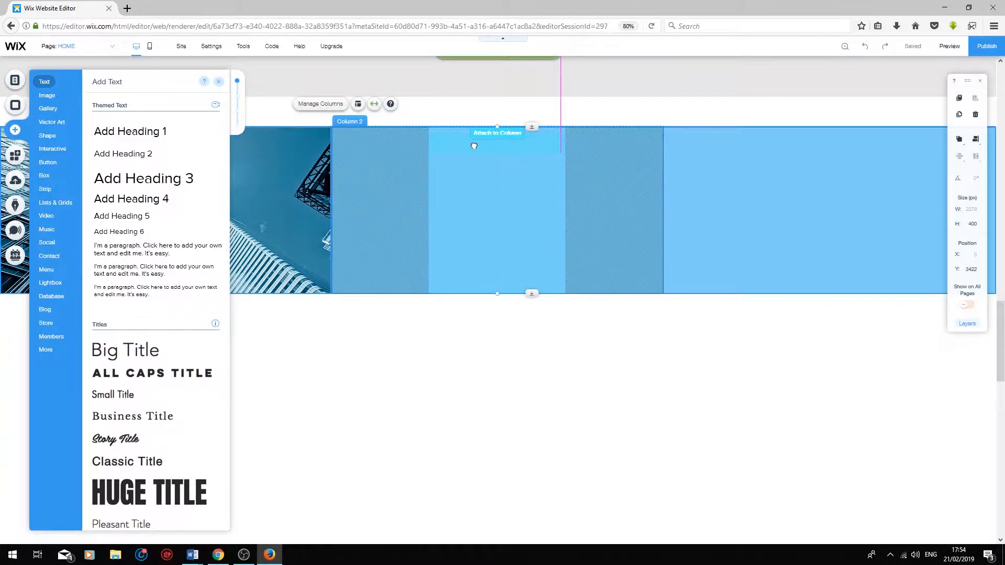
drag(473, 146, 476, 146)
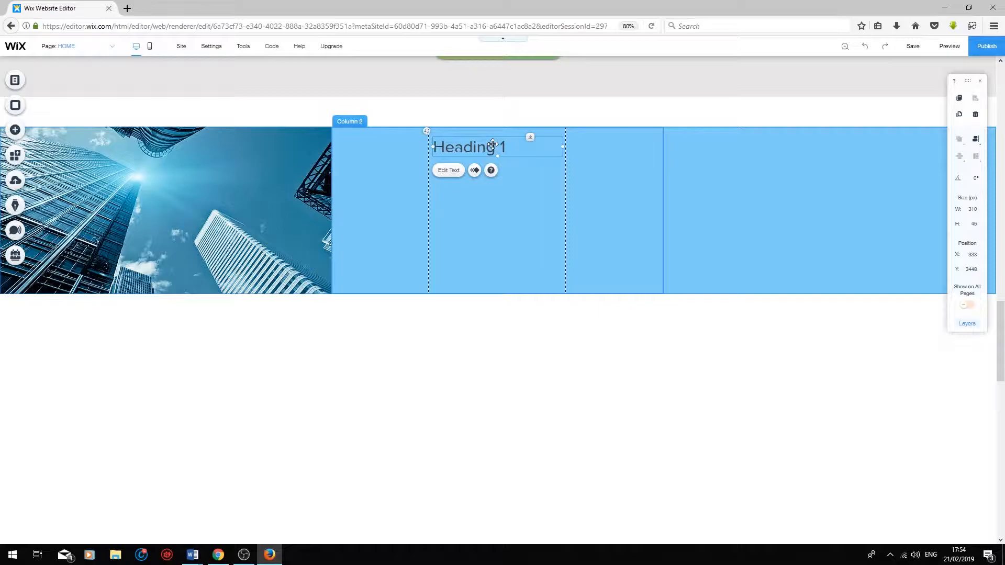
double_click(492, 144)
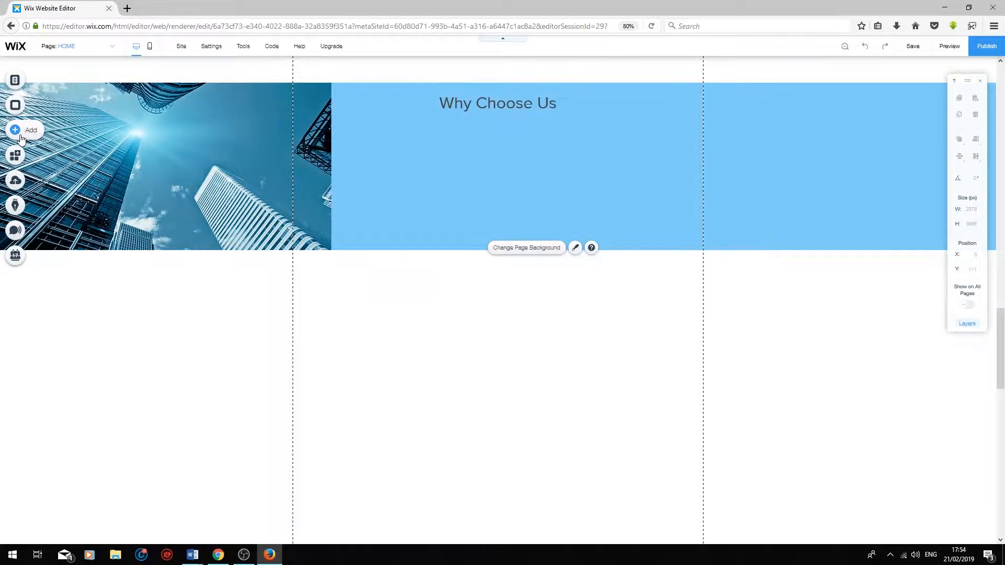
Add a paragraph under the heading reading "We are a great company and we believe that you should sign up to our newsletter!" at 40 px.
click(15, 130)
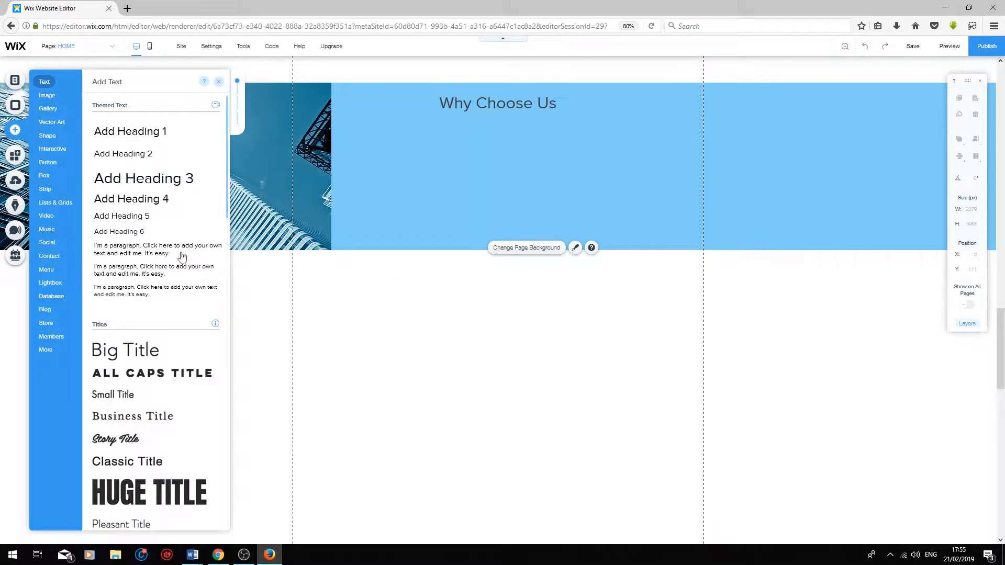
click(140, 255)
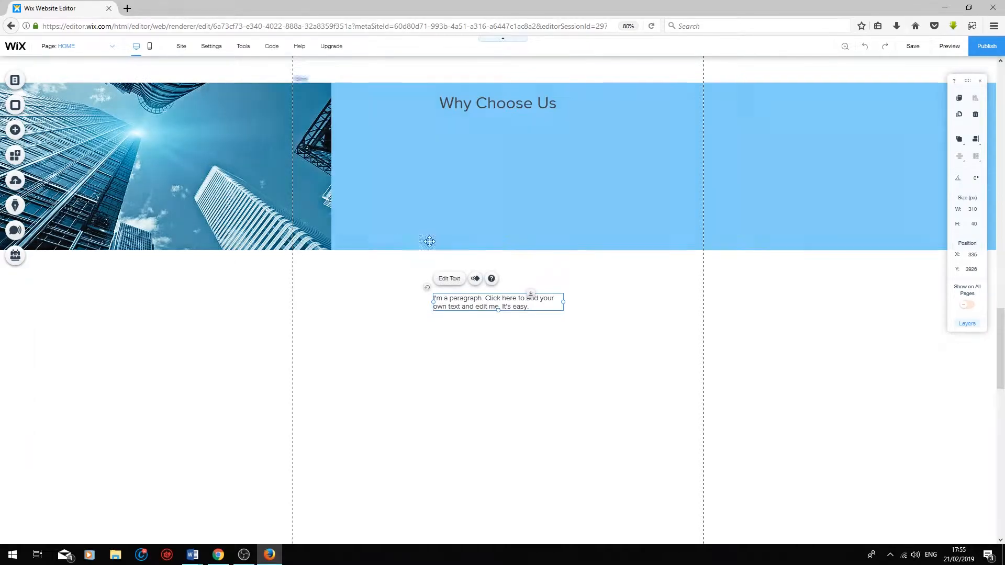
drag(502, 301, 506, 141)
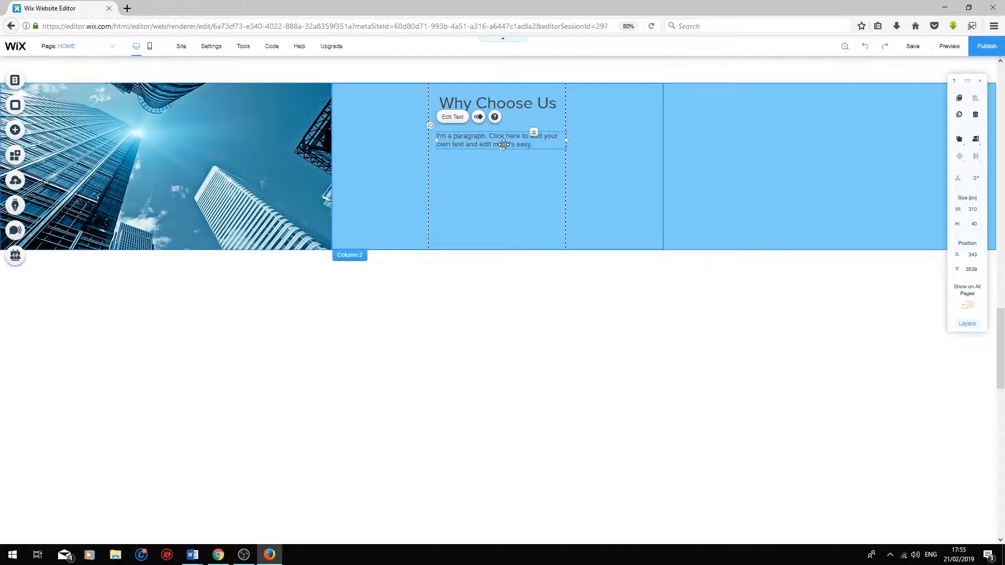
double_click(503, 140)
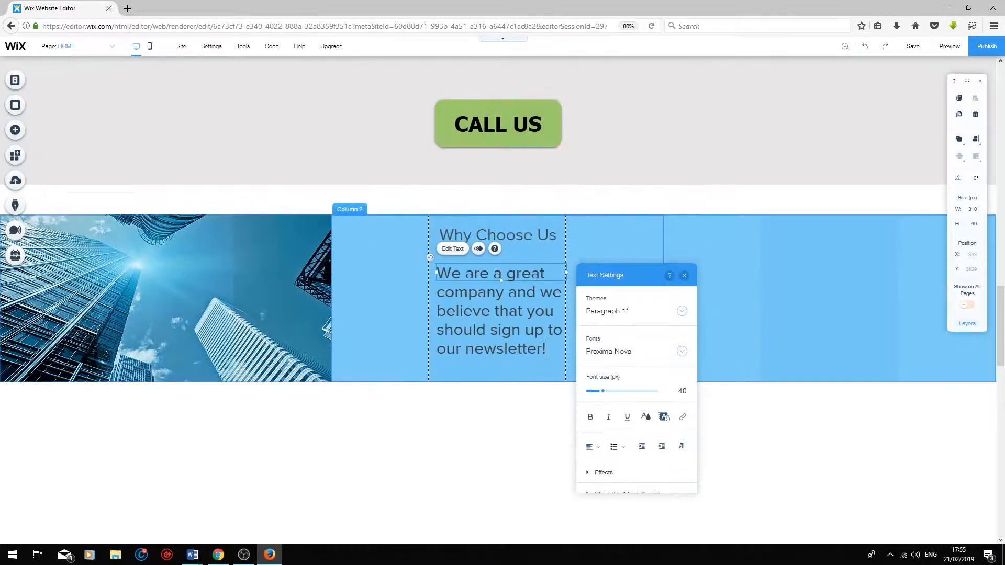
Adjust the positions of the newsletter paragraph and the "Why Choose Us" heading within the middle column.
click(517, 406)
click(476, 300)
drag(476, 301, 471, 302)
drag(510, 234, 517, 236)
Add the Sales Lead contact form with underlined fields to the third column of the strip.
click(722, 328)
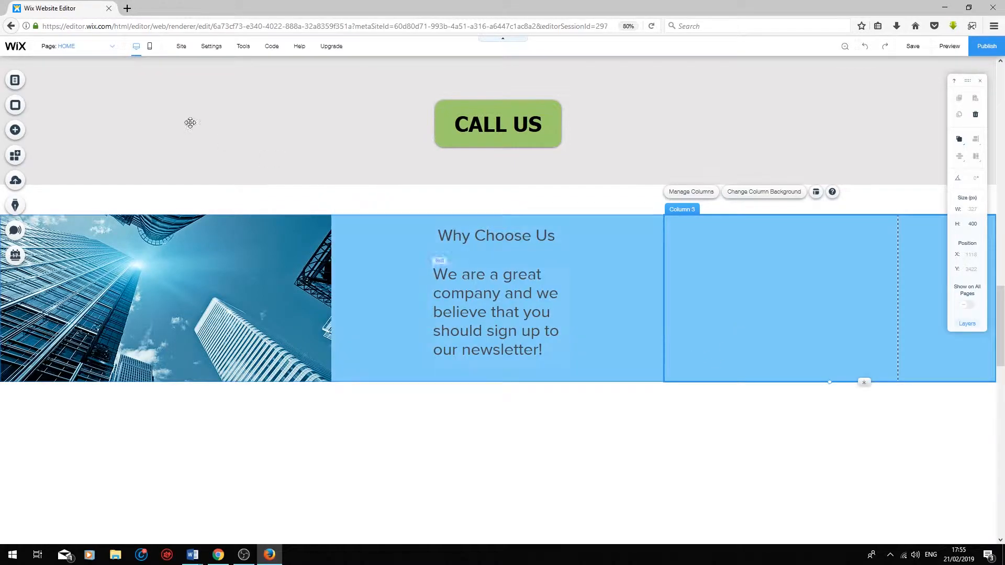
click(17, 135)
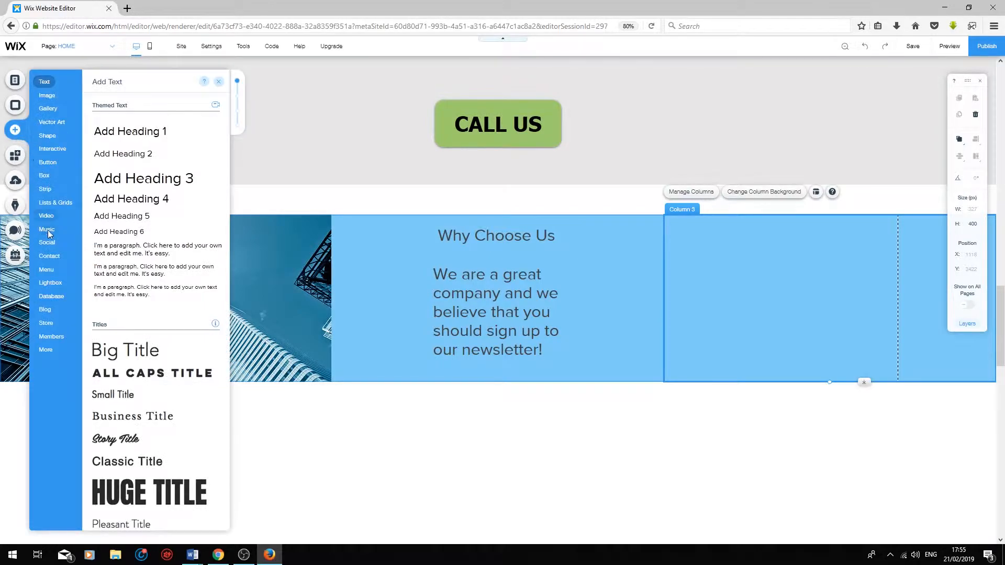
mouse_move(55, 257)
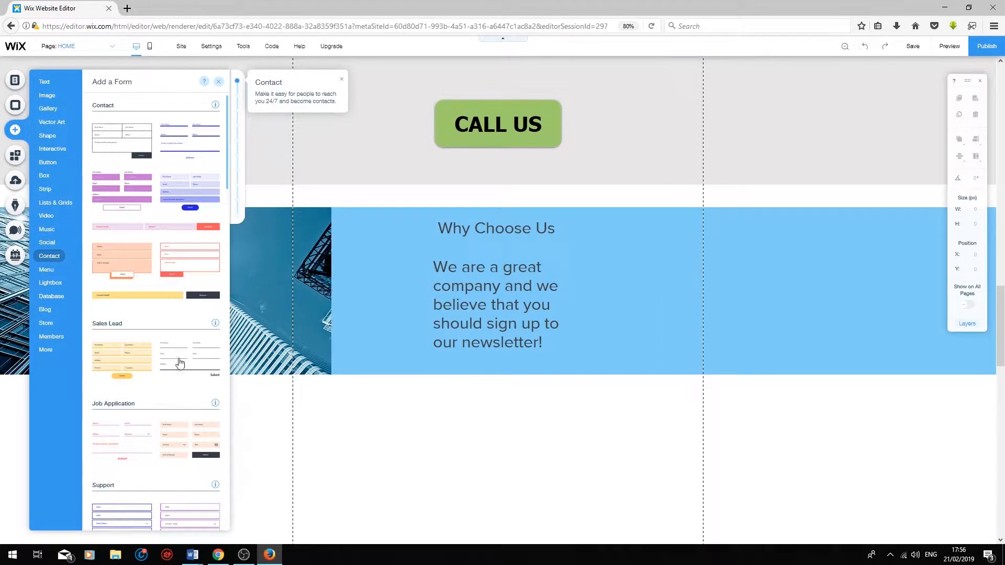
drag(180, 361, 807, 311)
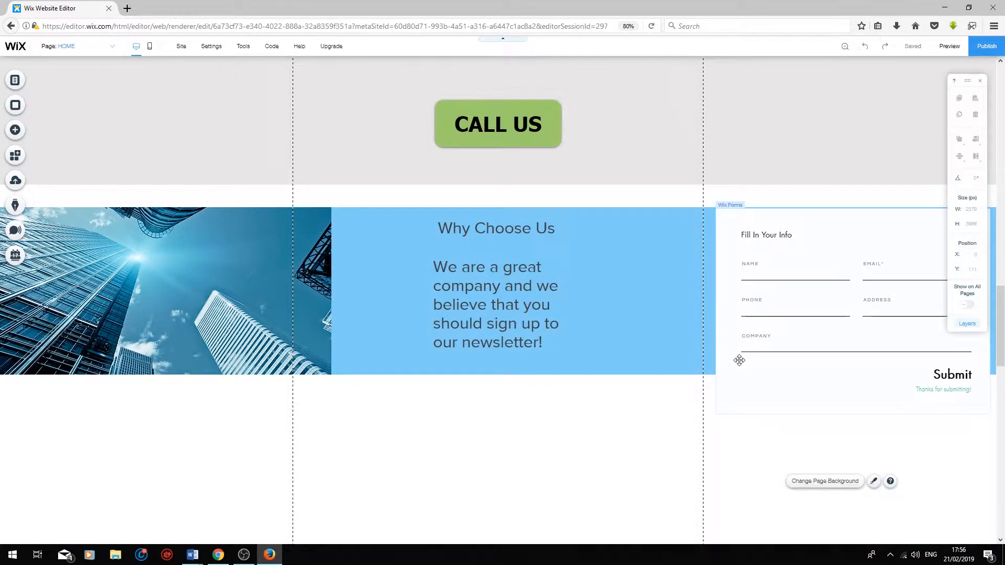
click(780, 227)
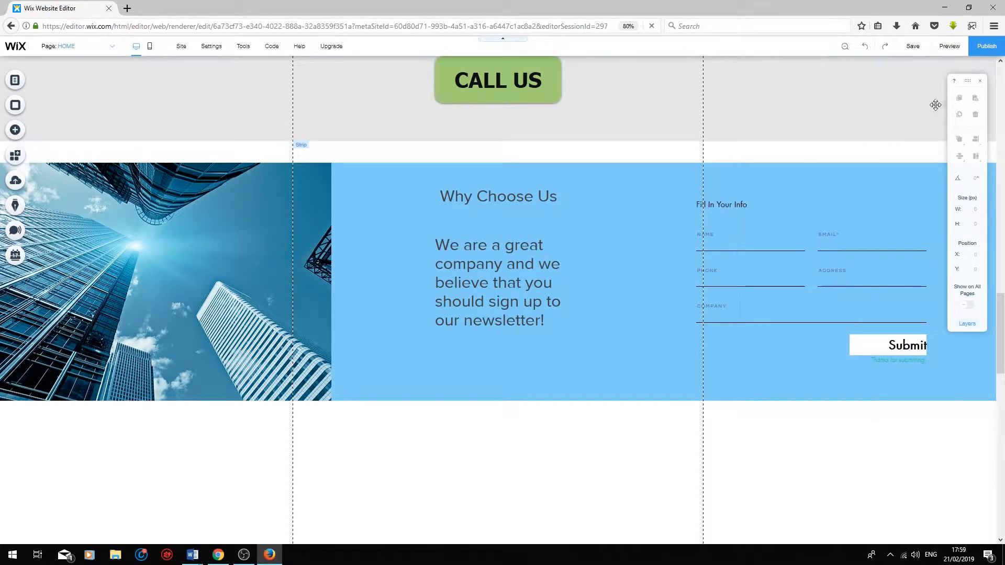
Hide the floating toolbar and preview the page at a narrowed and restored browser width, returning to the editor when done.
click(984, 83)
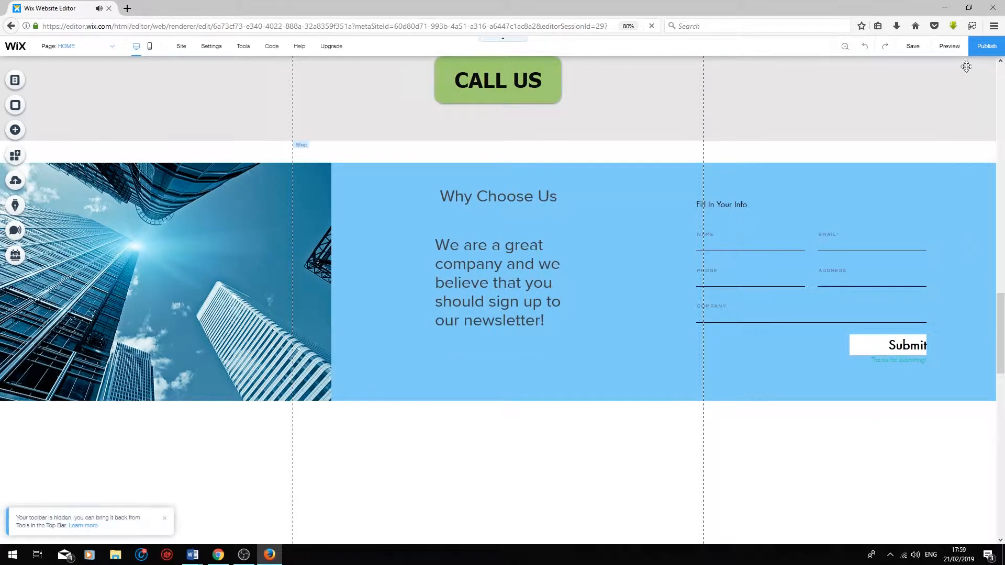
click(949, 46)
drag(1002, 181, 622, 193)
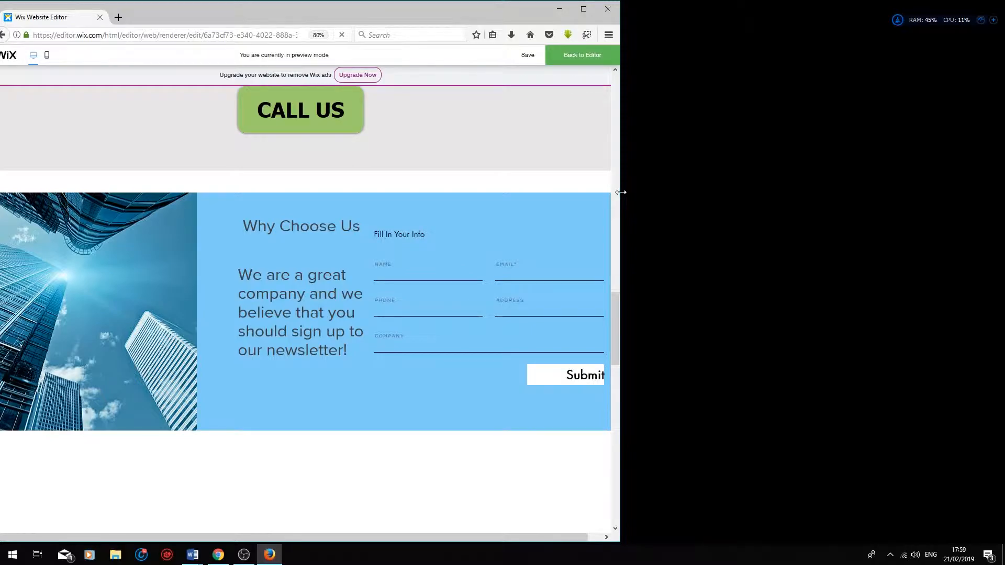
drag(621, 192, 873, 200)
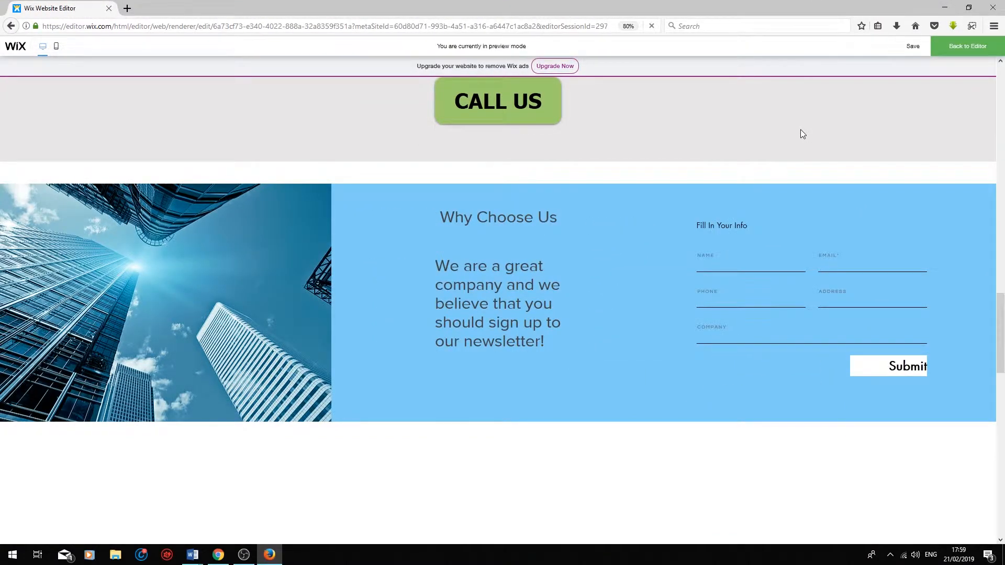
click(979, 46)
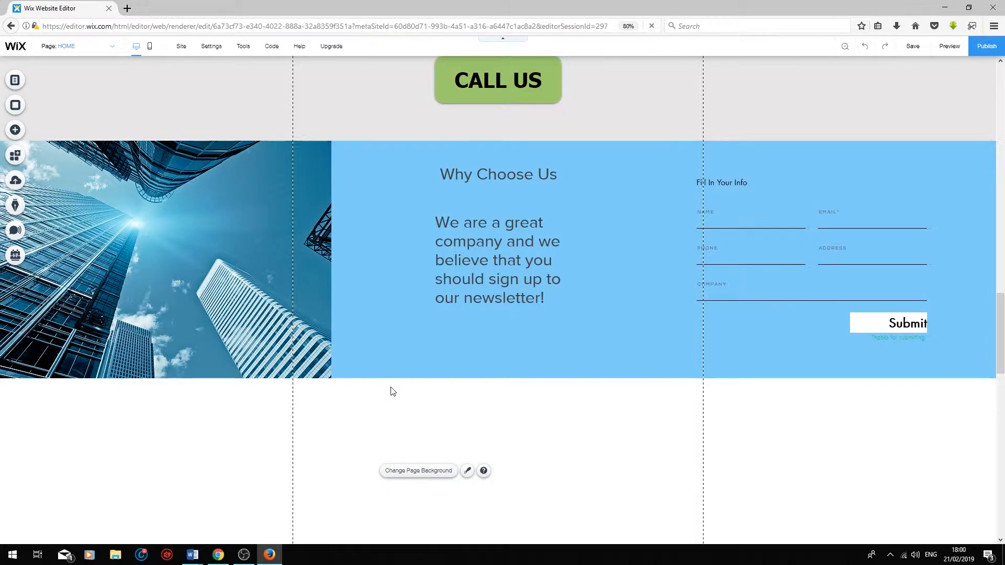